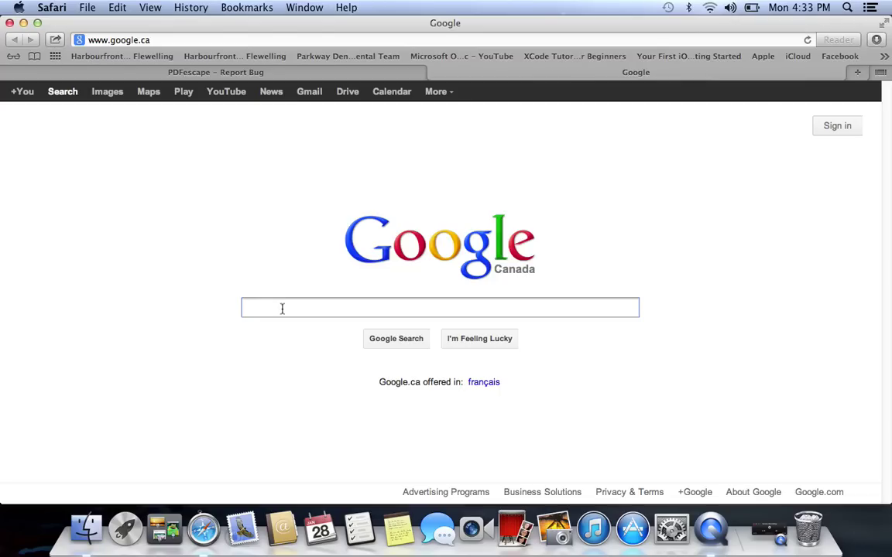
Search Google for 'pdfescape' by typing 'pdfe' and choosing the suggestion
{"action": "type", "text": "p"}
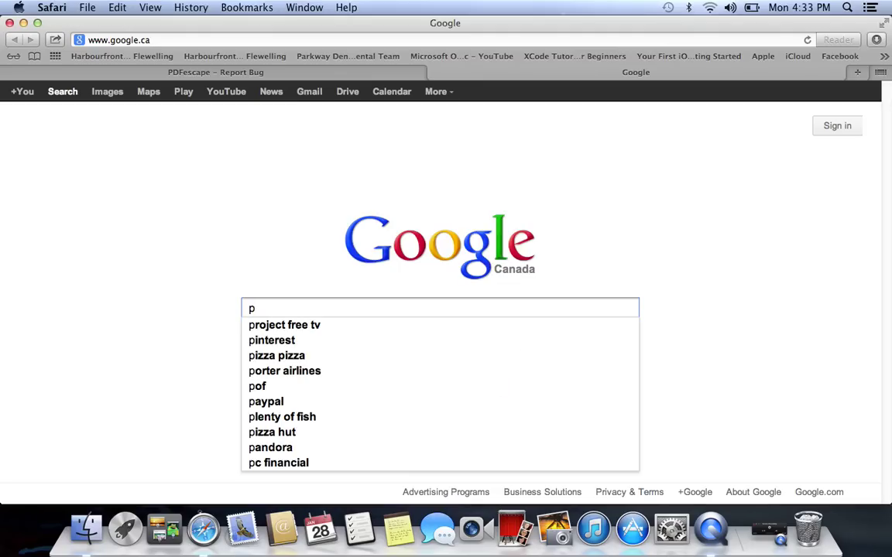
{"action": "type", "text": "dfe"}
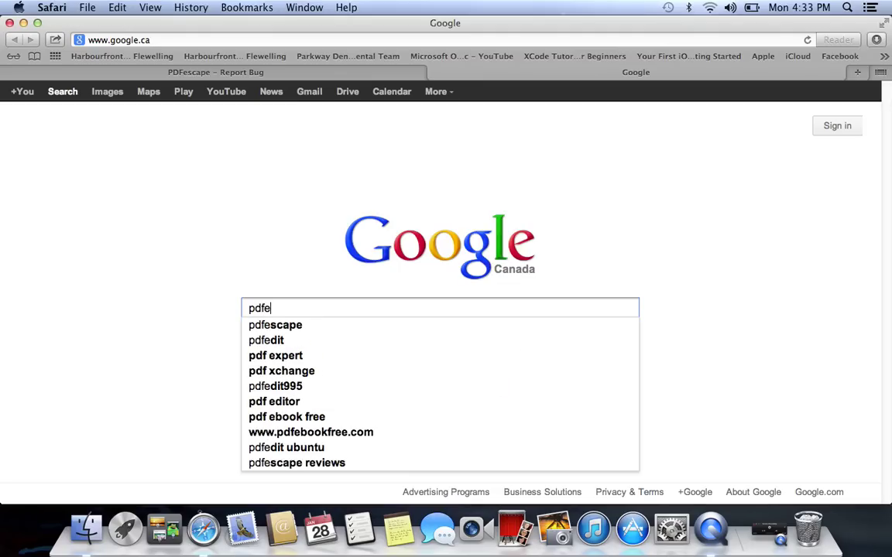
{"action": "left_click", "coordinate": [283, 328]}
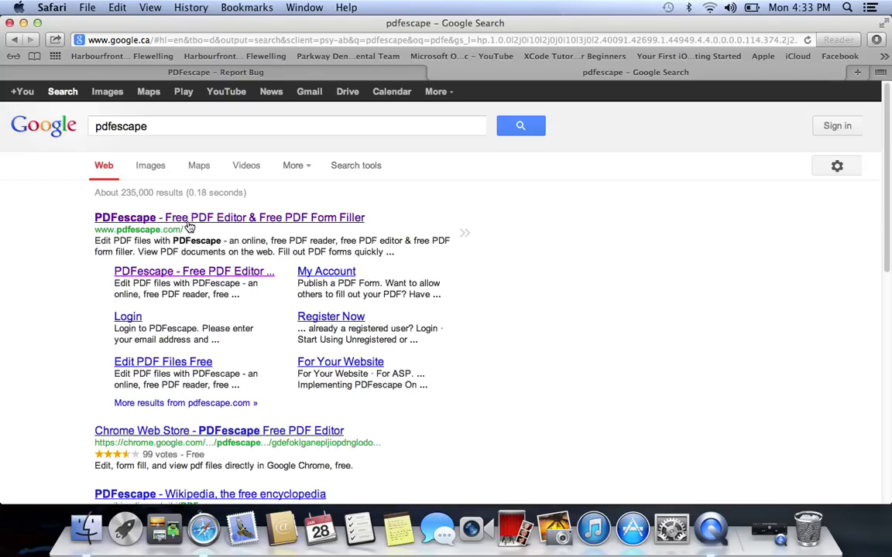
Go to the PDFescape website and choose 'Edit Your PDF Now'
{"action": "left_click", "coordinate": [188, 220]}
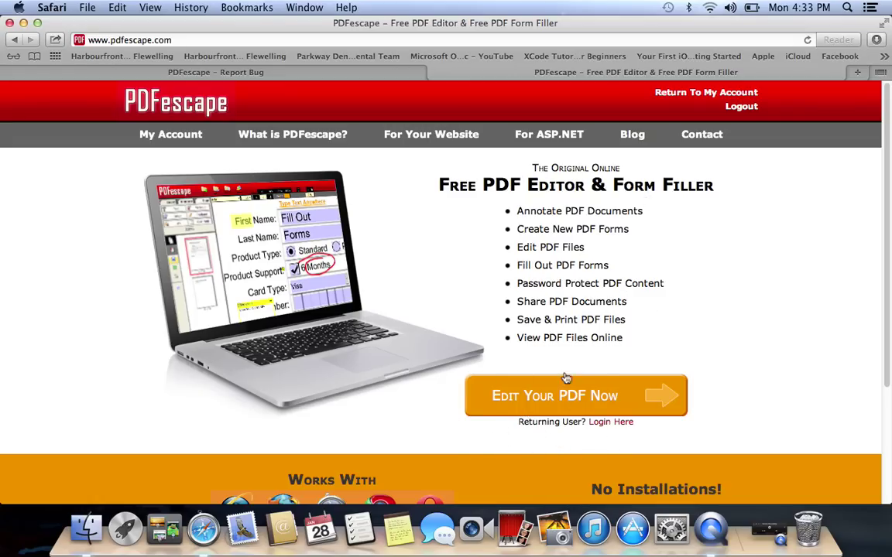
{"action": "left_click", "coordinate": [515, 404]}
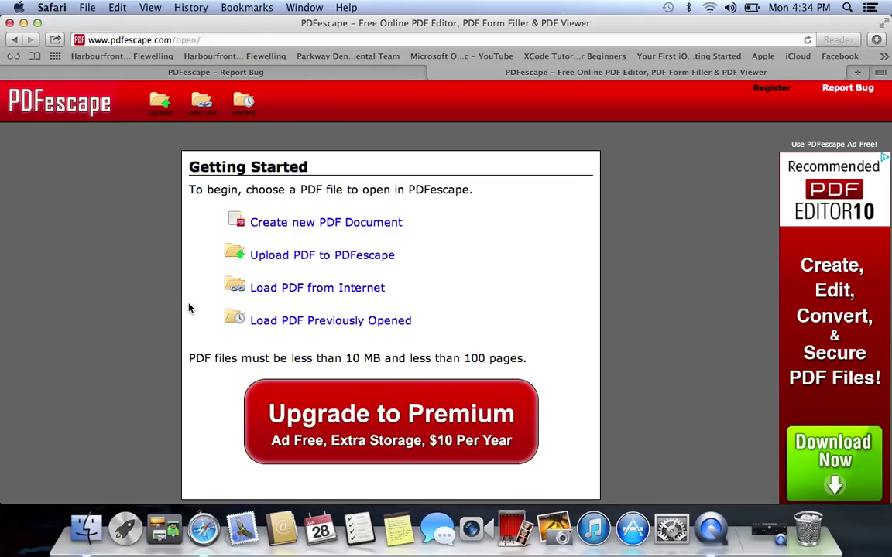
Pick ApplicationForm from the Desktop in the Upload PDF dialog and upload it
{"action": "left_click", "coordinate": [295, 261]}
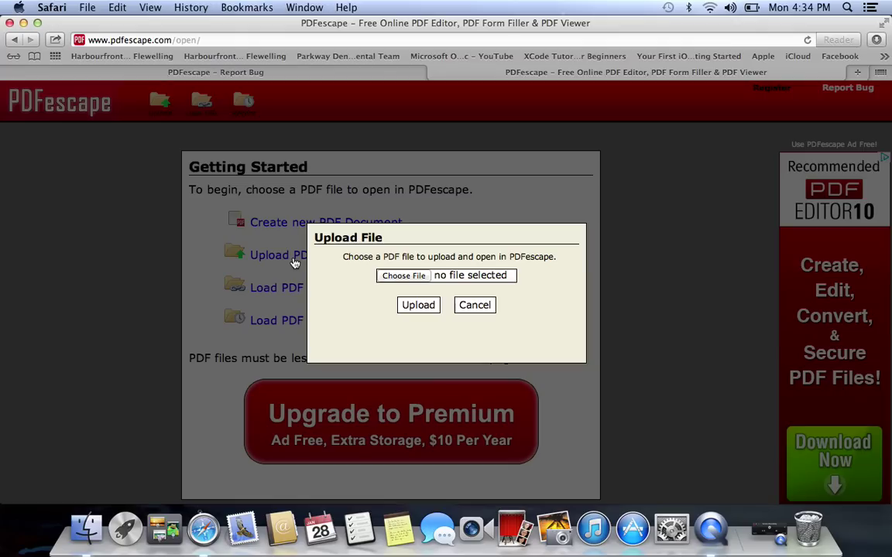
{"action": "left_click", "coordinate": [404, 276]}
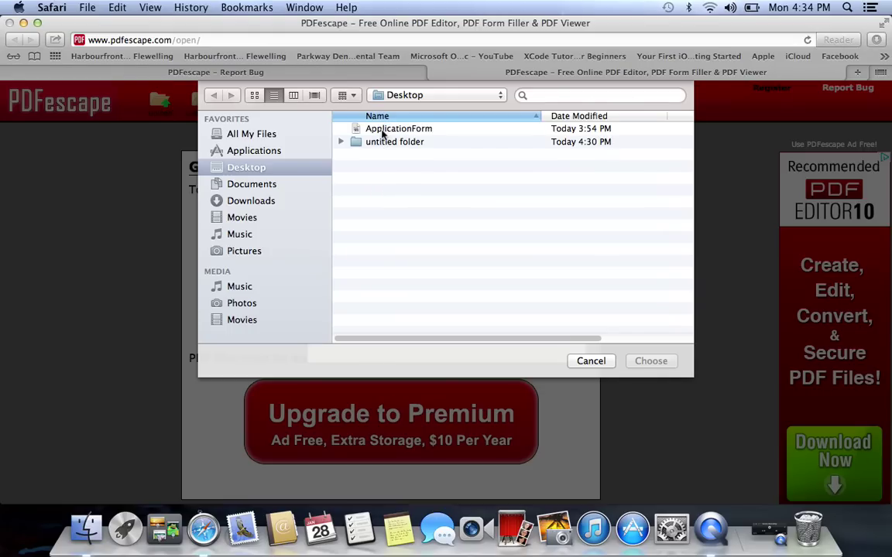
{"action": "left_click", "coordinate": [383, 129]}
{"action": "left_click", "coordinate": [666, 361]}
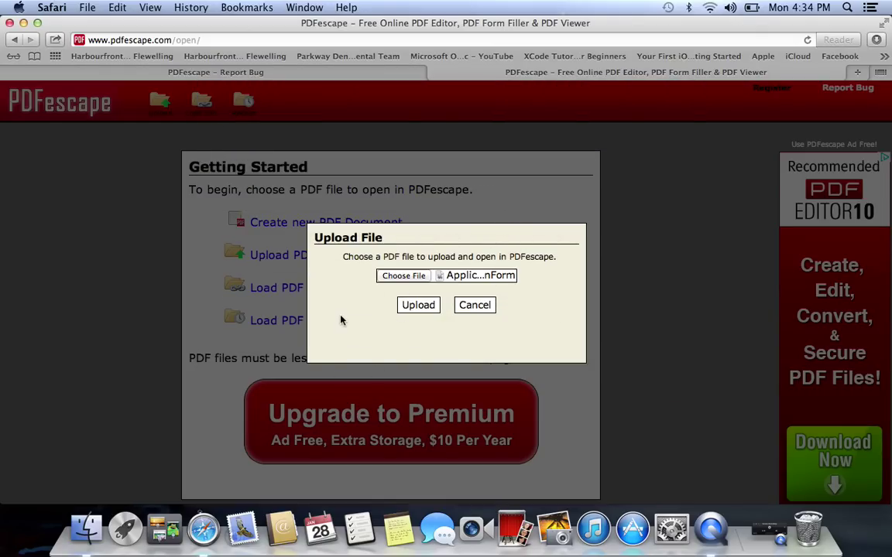
{"action": "left_click", "coordinate": [418, 306]}
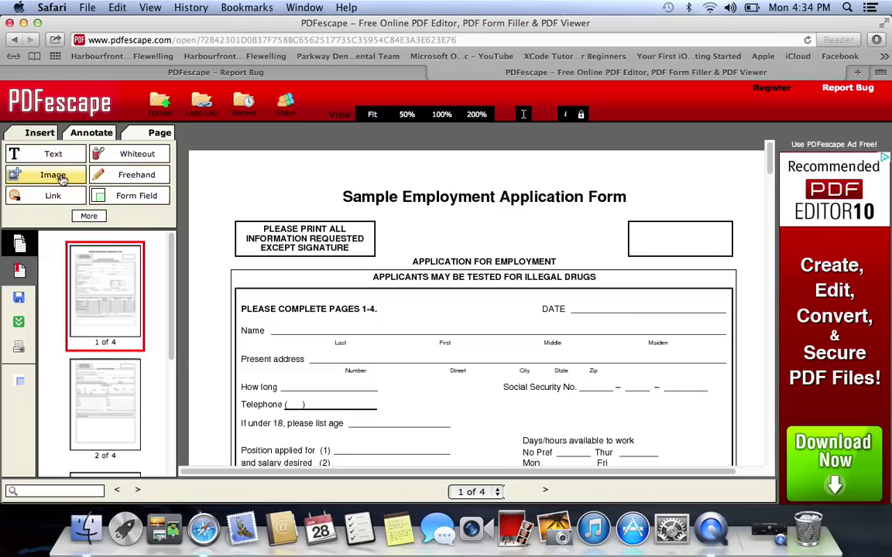
{"action": "left_click", "coordinate": [142, 139]}
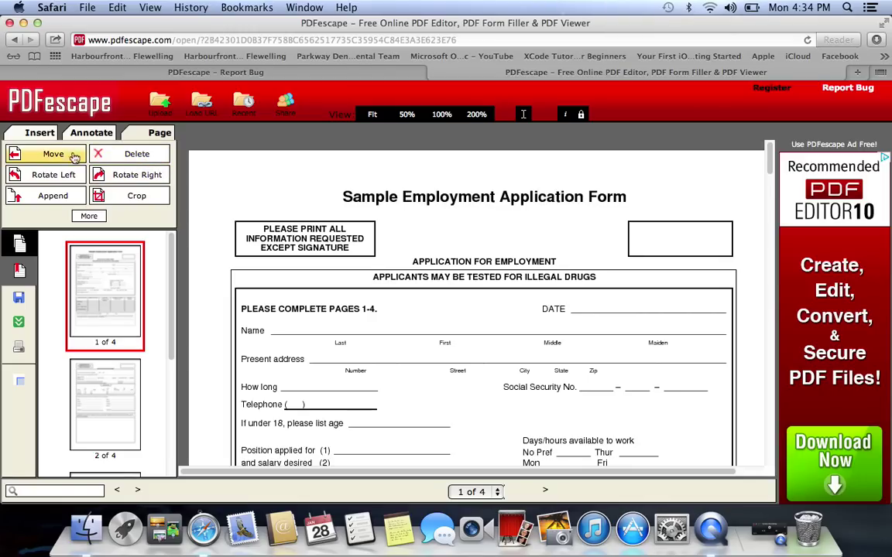
{"action": "left_click", "coordinate": [86, 216]}
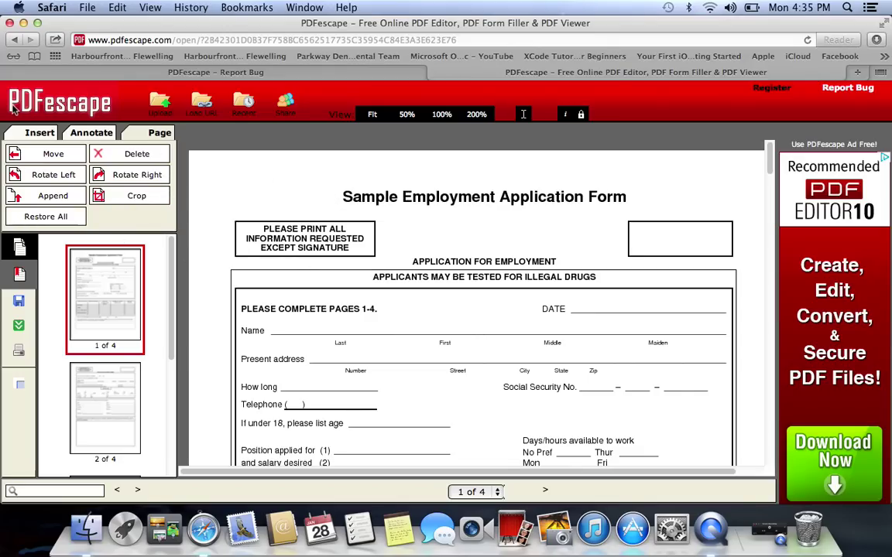
{"action": "left_click", "coordinate": [26, 134]}
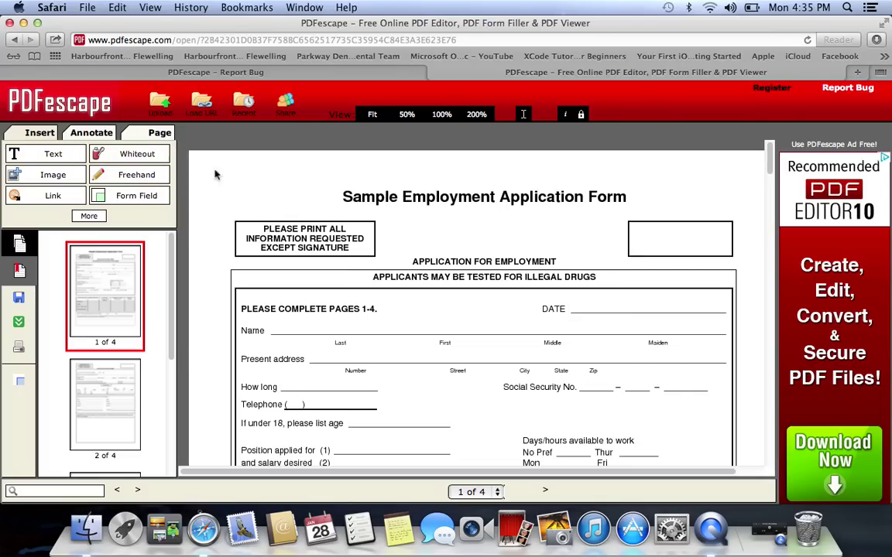
Draw whiteout boxes over the 'Please print all information' box and the empty top-right box
{"action": "left_click", "coordinate": [155, 156]}
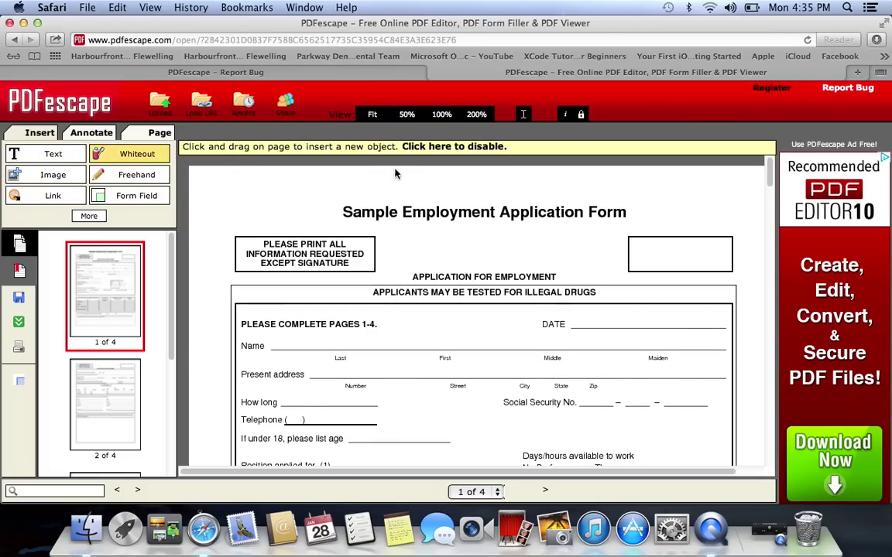
{"action": "left_click_drag", "start_coordinate": [225, 228], "coordinate": [382, 281]}
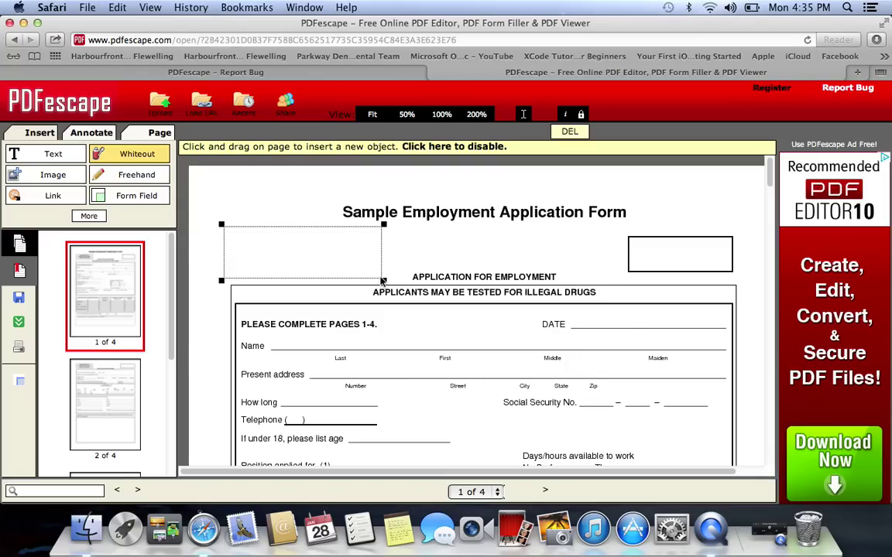
{"action": "left_click", "coordinate": [144, 154]}
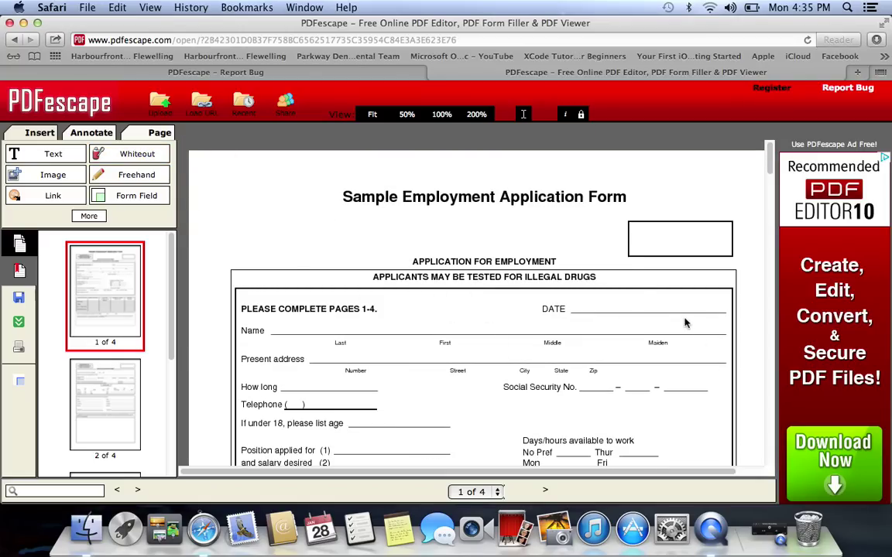
{"action": "left_click", "coordinate": [135, 152]}
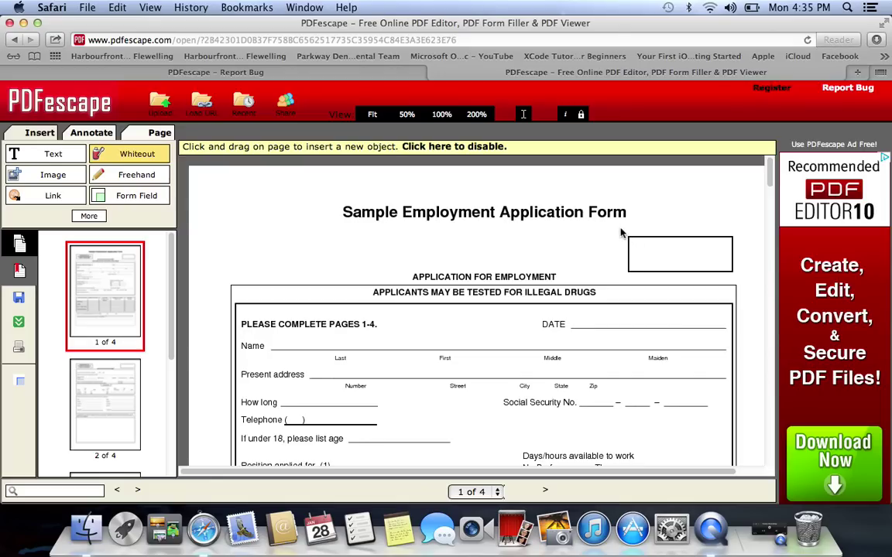
{"action": "left_click_drag", "start_coordinate": [620, 231], "coordinate": [743, 282]}
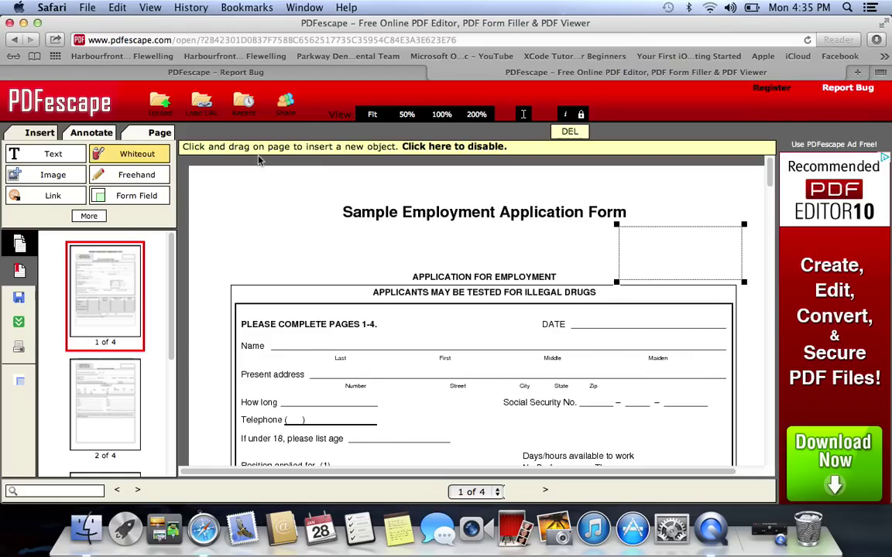
{"action": "left_click", "coordinate": [130, 154]}
{"action": "left_click", "coordinate": [28, 154]}
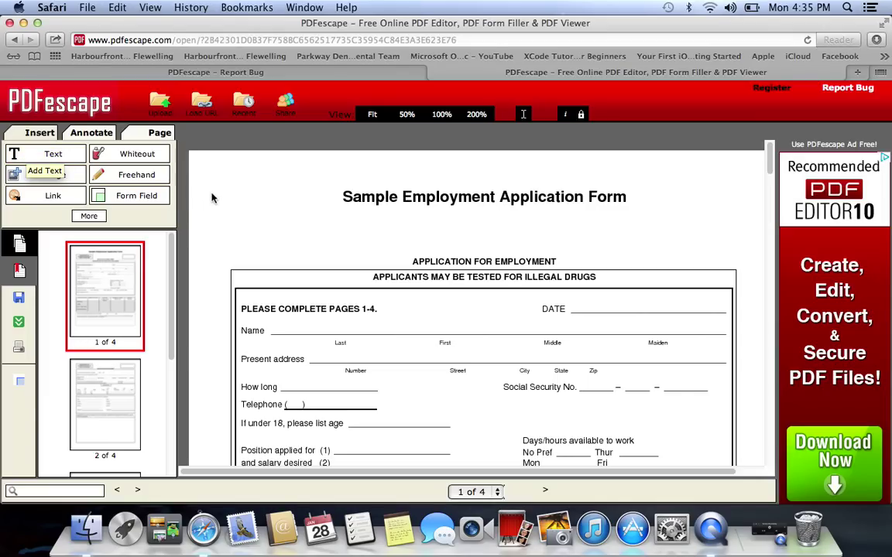
Draw a text box below the form title and type 'Tutorial' in it
{"action": "left_click", "coordinate": [45, 154]}
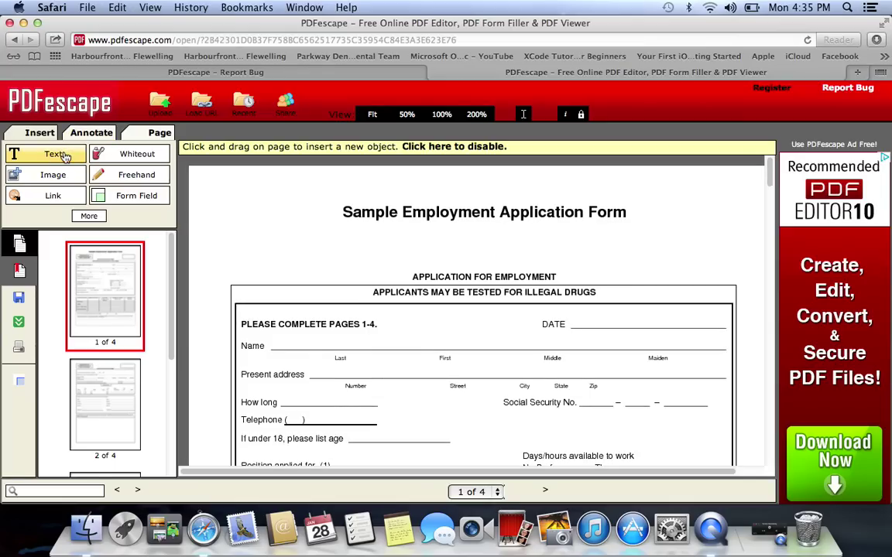
{"action": "left_click_drag", "start_coordinate": [408, 228], "coordinate": [536, 258]}
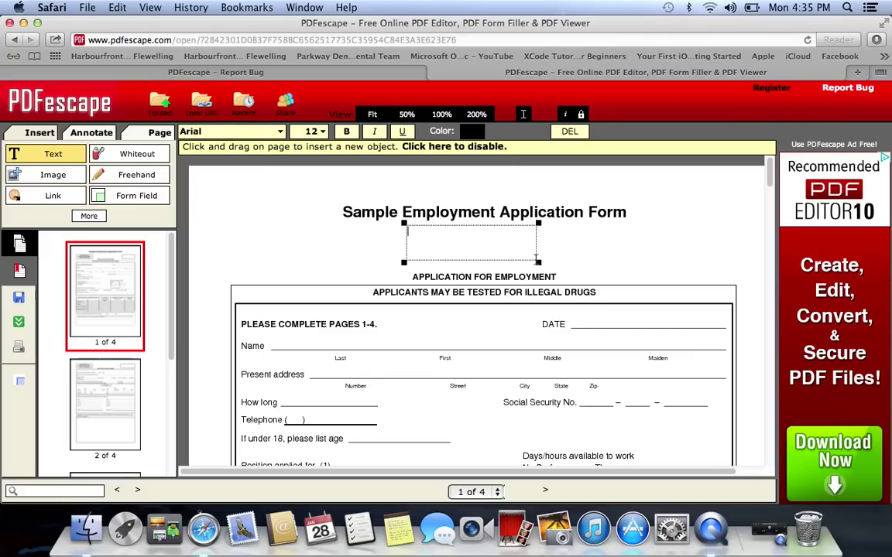
{"action": "type", "text": "Tutorial"}
{"action": "left_click", "coordinate": [59, 157]}
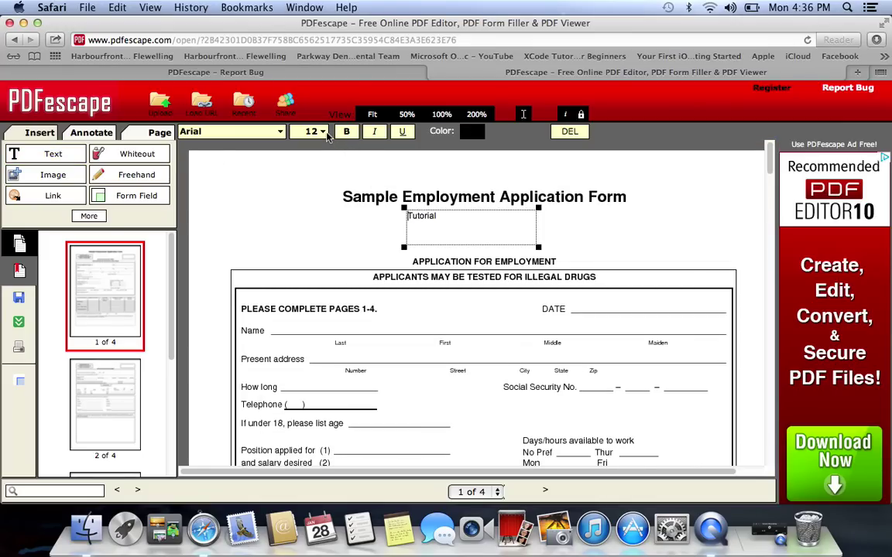
Set the Tutorial text to 32 pt bold and centre it under the title
{"action": "left_click", "coordinate": [325, 134]}
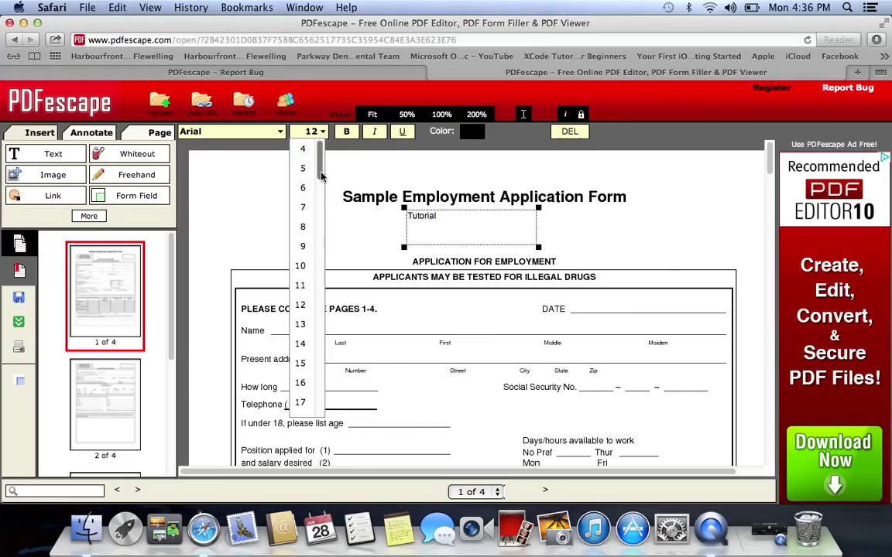
{"action": "scroll", "coordinate": [321, 192], "scroll_direction": "down", "scroll_amount": 3}
{"action": "left_click_drag", "start_coordinate": [321, 192], "coordinate": [322, 234]}
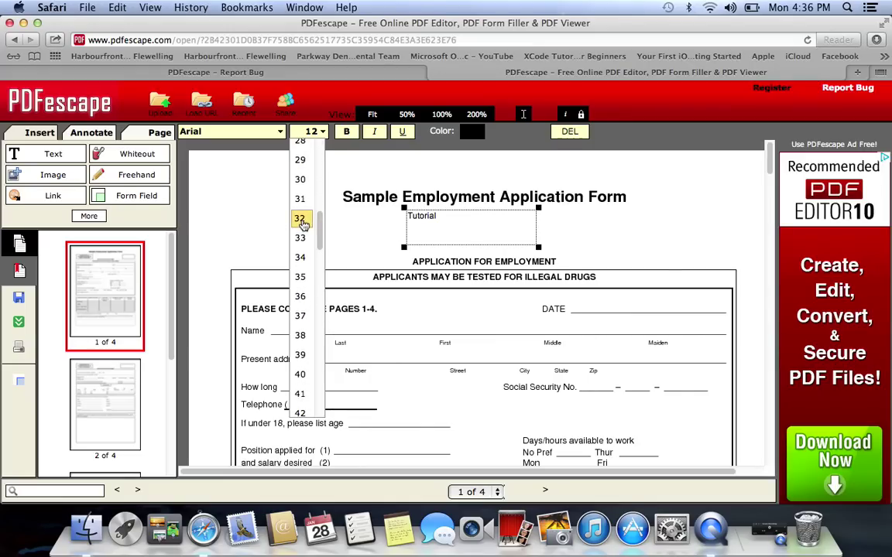
{"action": "left_click", "coordinate": [303, 225]}
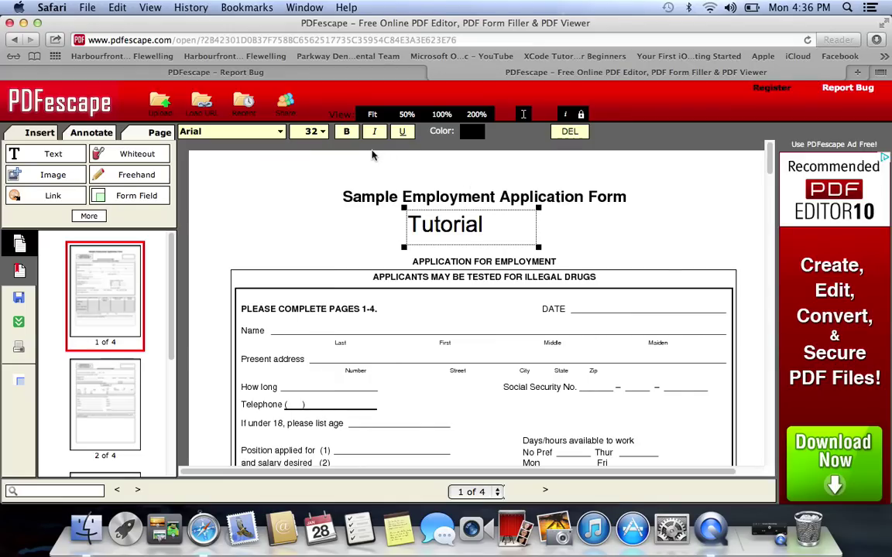
{"action": "left_click", "coordinate": [347, 132]}
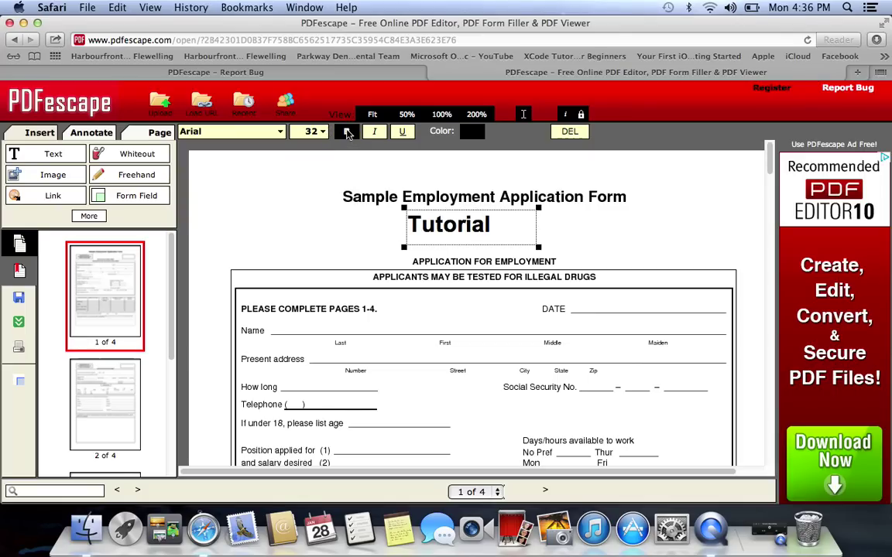
{"action": "left_click", "coordinate": [325, 300]}
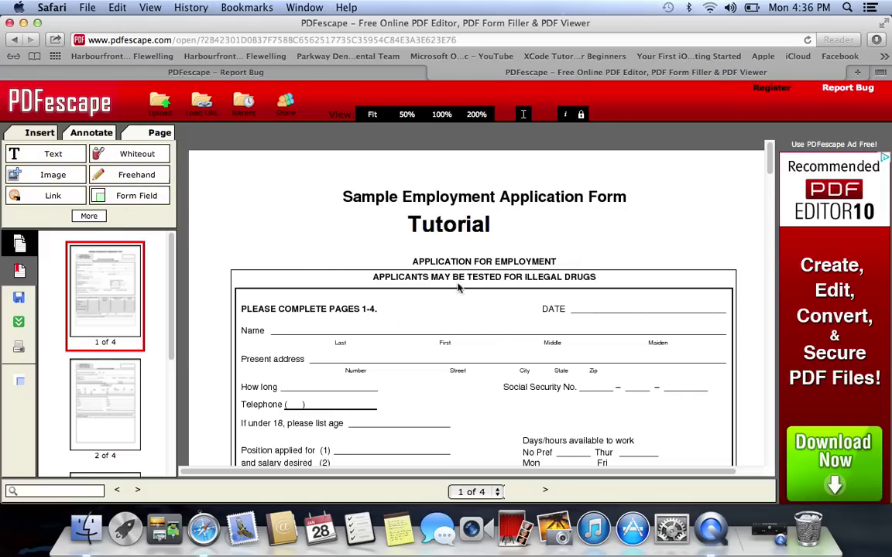
{"action": "left_click_drag", "start_coordinate": [441, 226], "coordinate": [468, 233]}
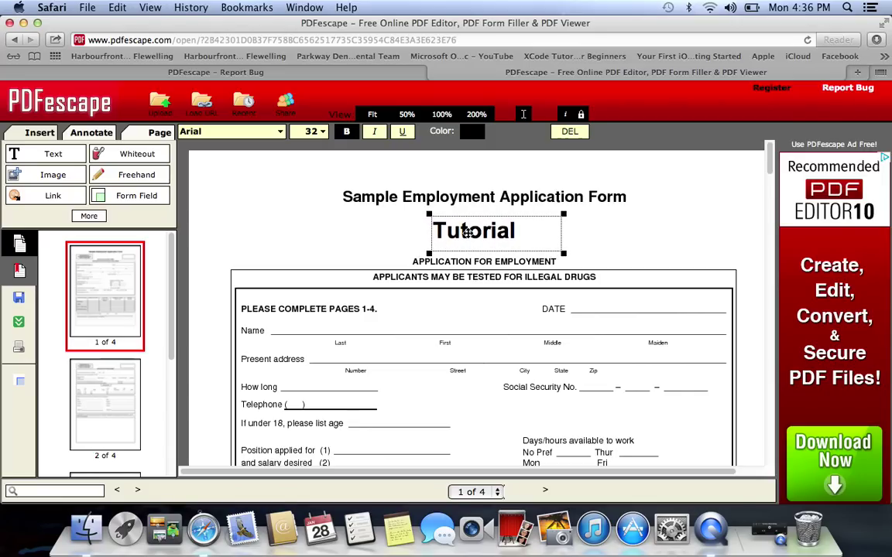
{"action": "left_click", "coordinate": [246, 195]}
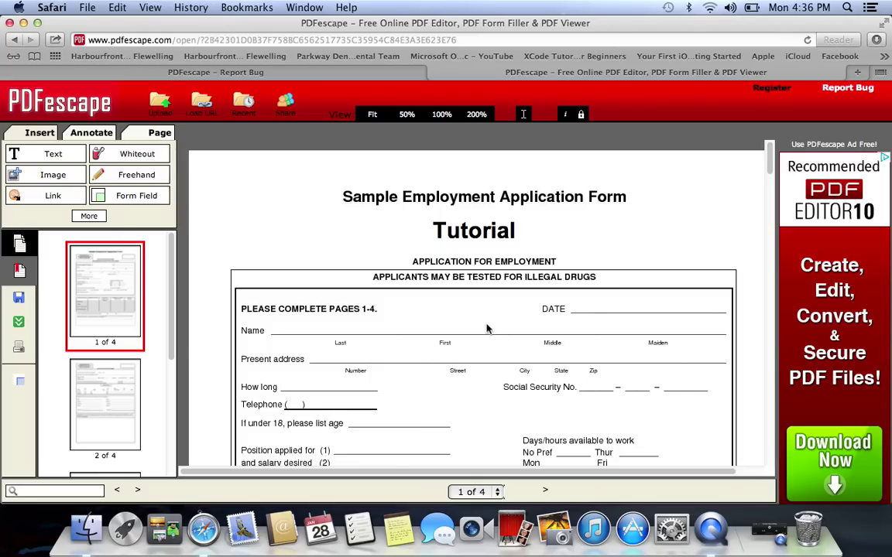
Cover the '-4.' after 'PLEASE COMPLETE PAGES 1' with a small whiteout box
{"action": "left_click", "coordinate": [132, 156]}
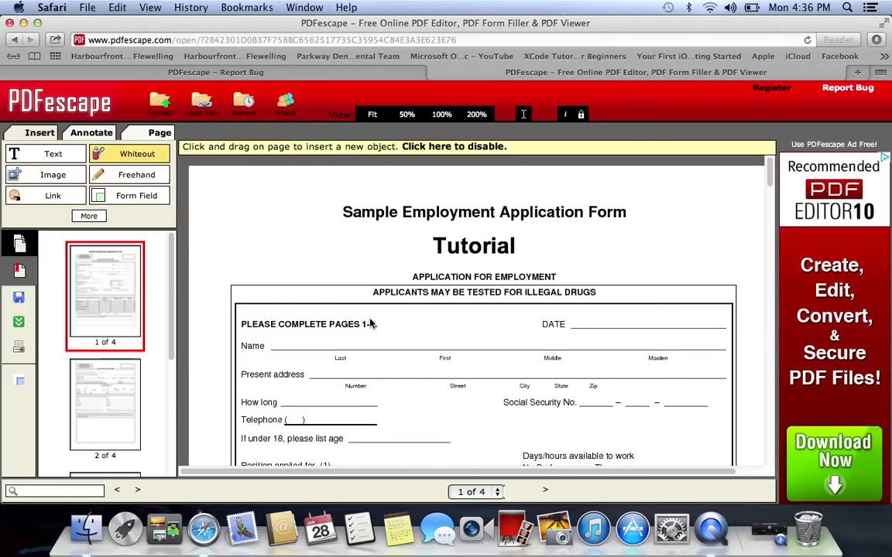
{"action": "left_click_drag", "start_coordinate": [369, 326], "coordinate": [381, 337]}
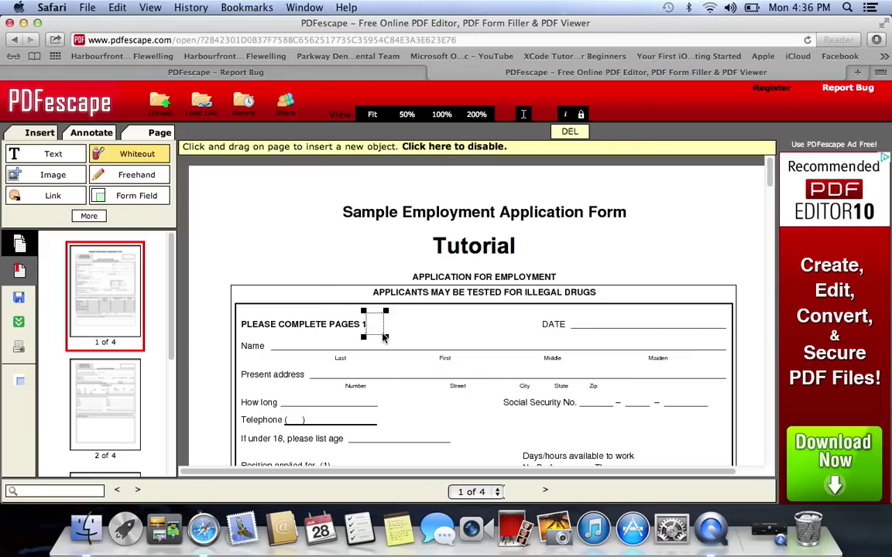
{"action": "left_click", "coordinate": [124, 154]}
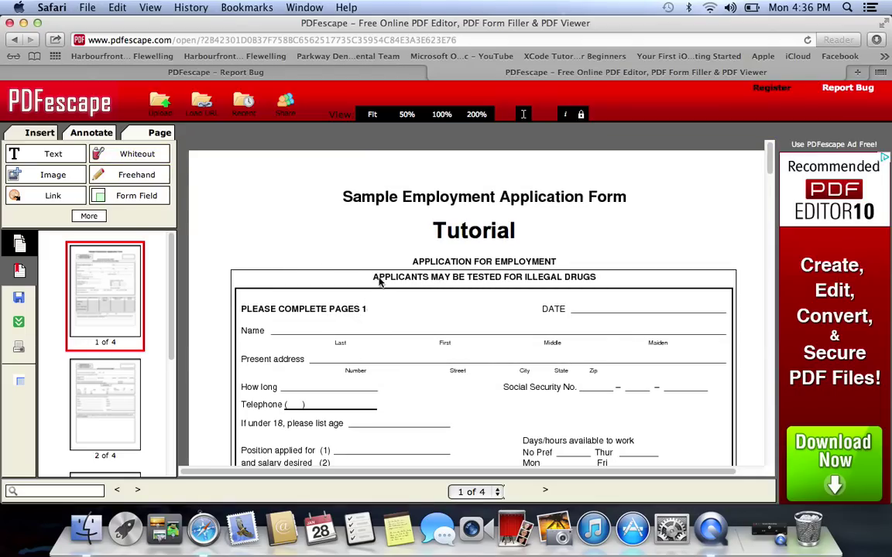
{"action": "left_click", "coordinate": [55, 154]}
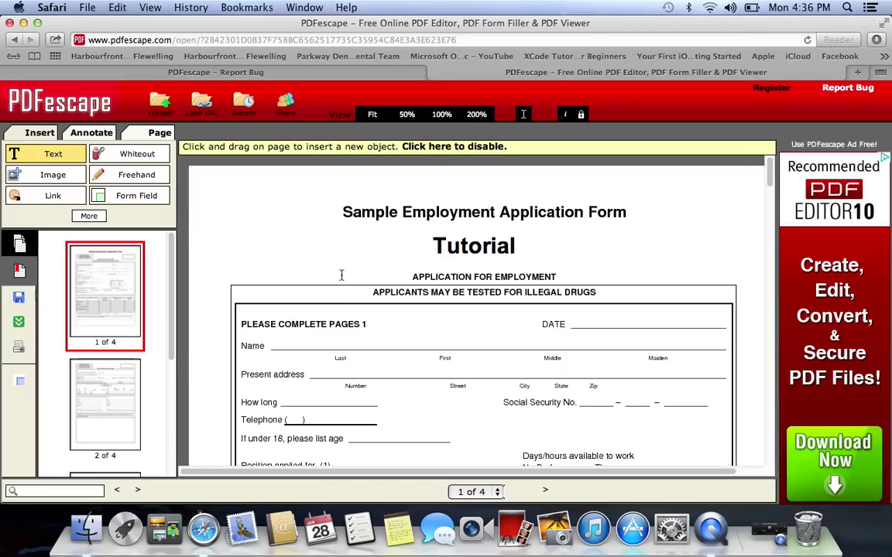
{"action": "left_click", "coordinate": [52, 154]}
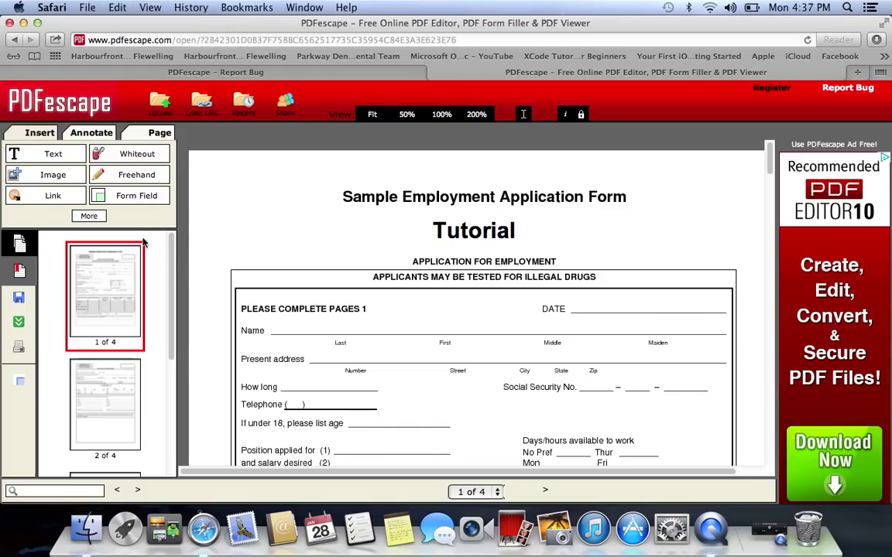
Save and download the edited form with the green Save & Download PDF button
{"action": "left_click", "coordinate": [138, 129]}
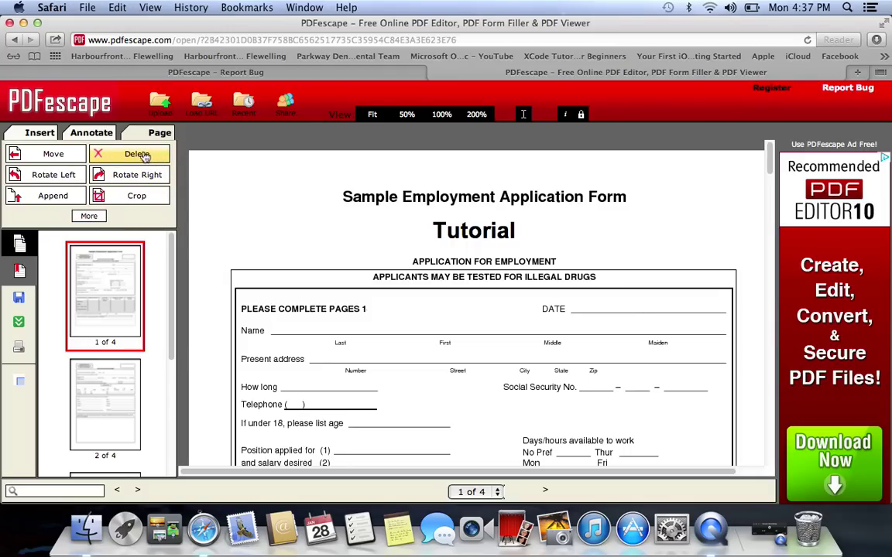
{"action": "left_click", "coordinate": [91, 217]}
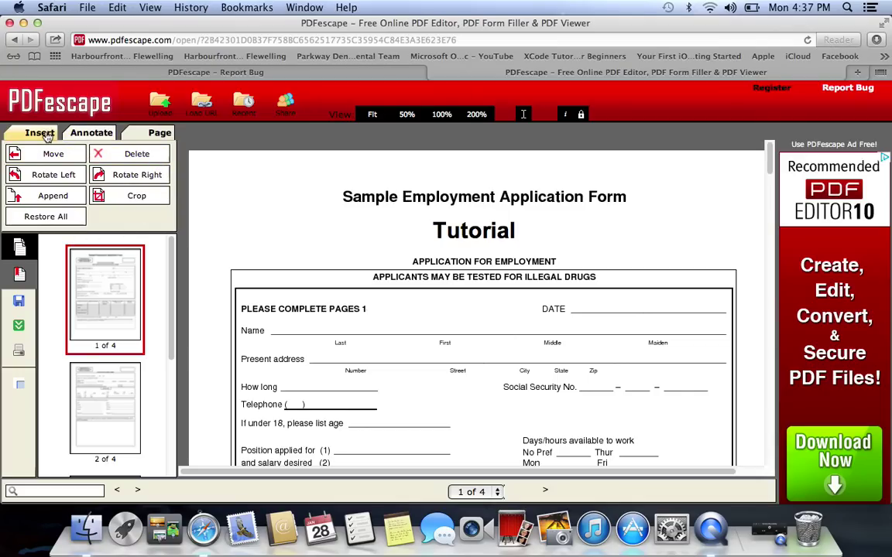
{"action": "left_click", "coordinate": [46, 136]}
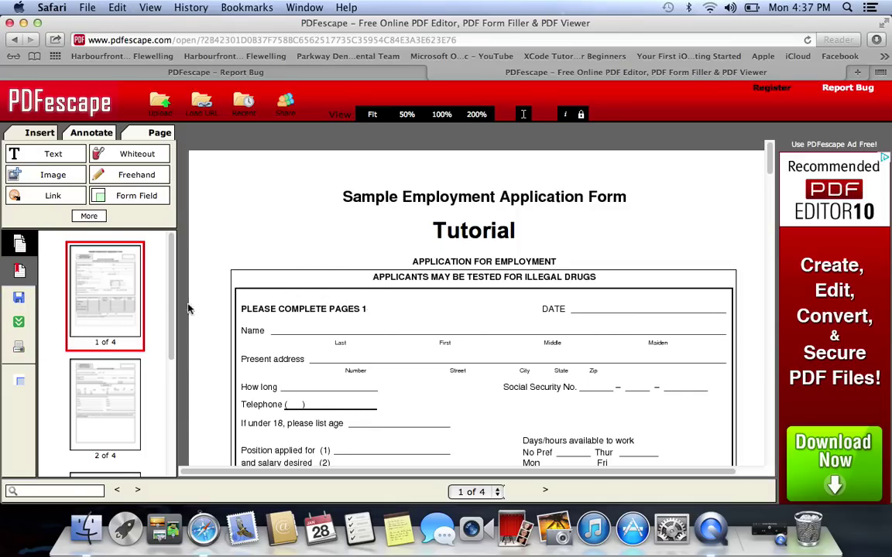
{"action": "left_click", "coordinate": [20, 324]}
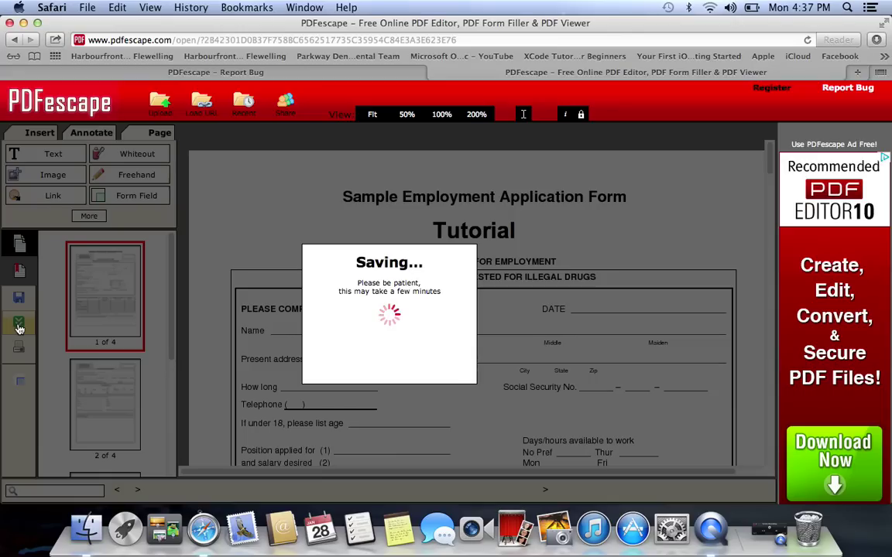